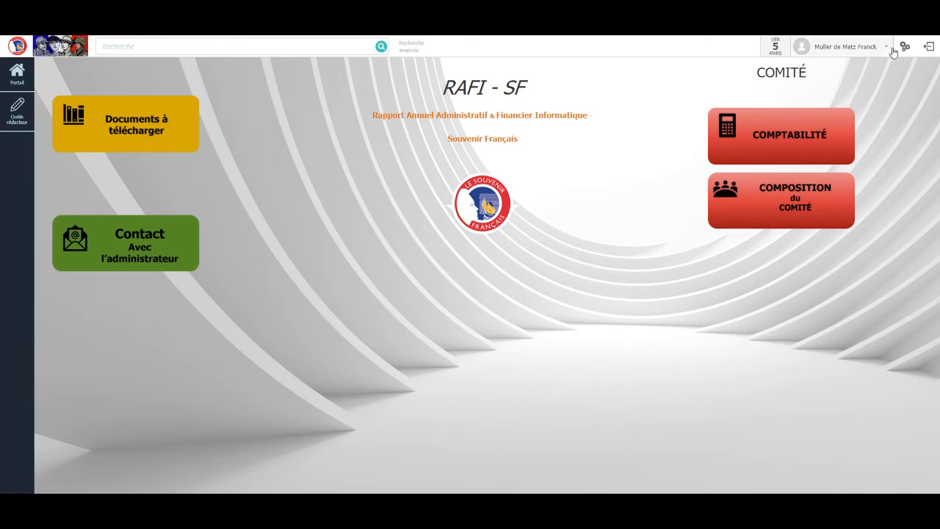
Open the committee's accounting dashboard and the record of the pending receipt dated 13/02/2021
left_click(800, 138)
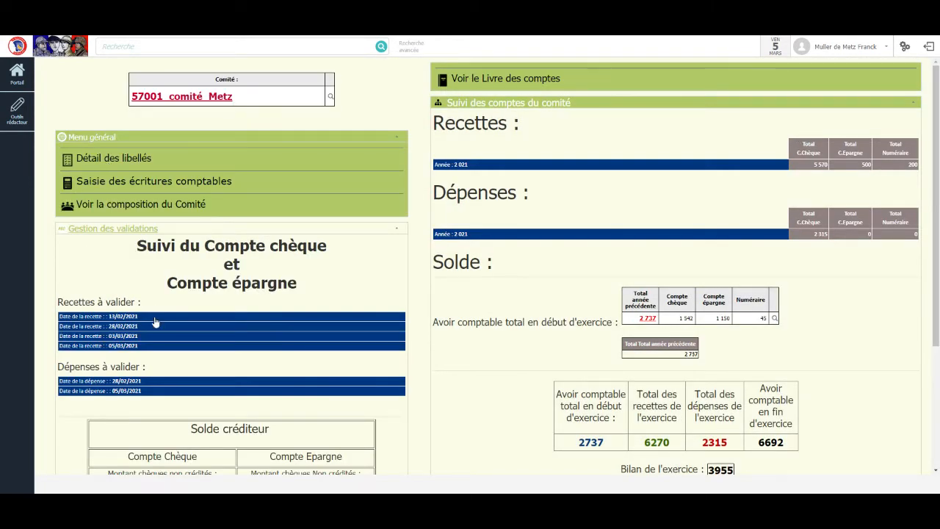
scroll(156, 323, "down", 2)
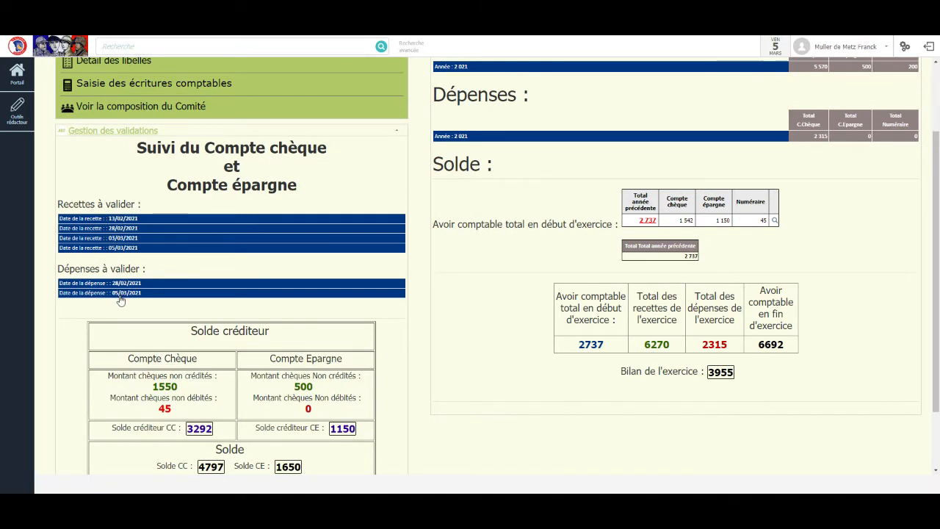
left_click(122, 218)
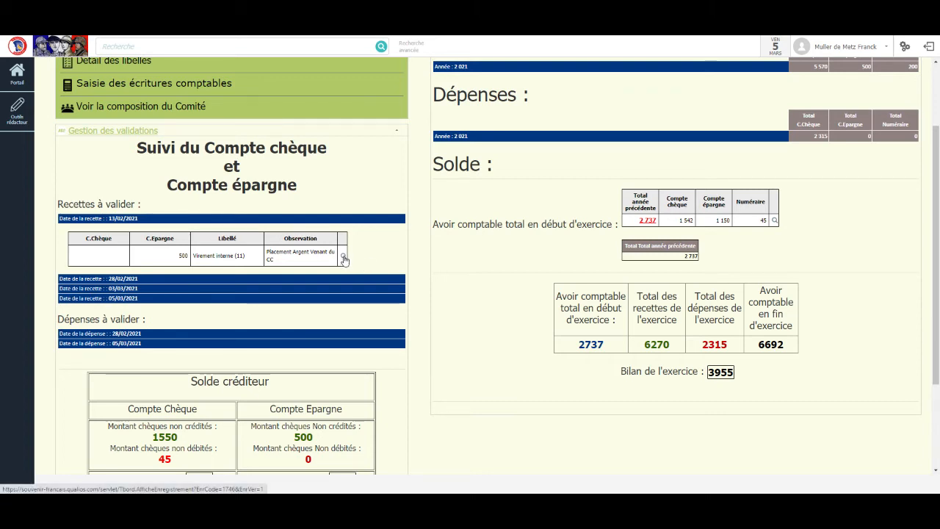
left_click(343, 257)
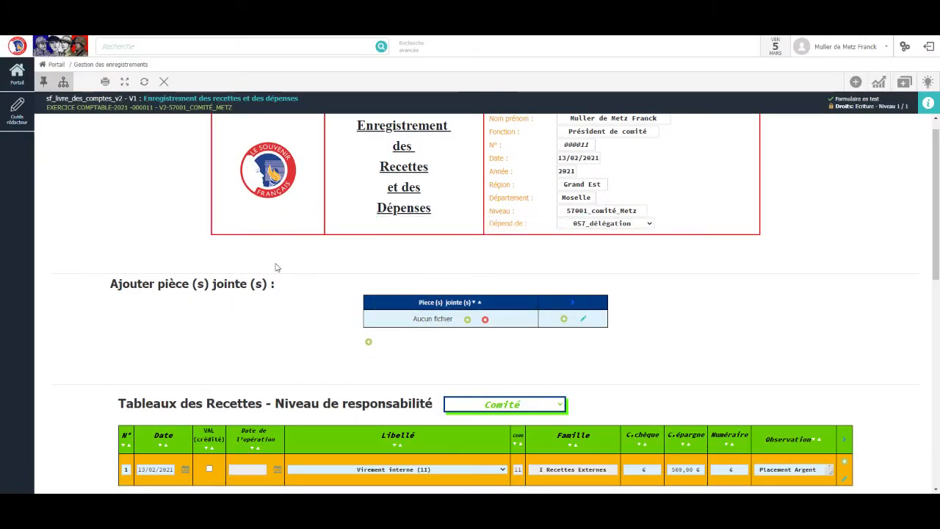
Mark the Virement interne (11) receipt in the Recettes table as credited, with operation date 04/03/2021
scroll(242, 262, "down", 2)
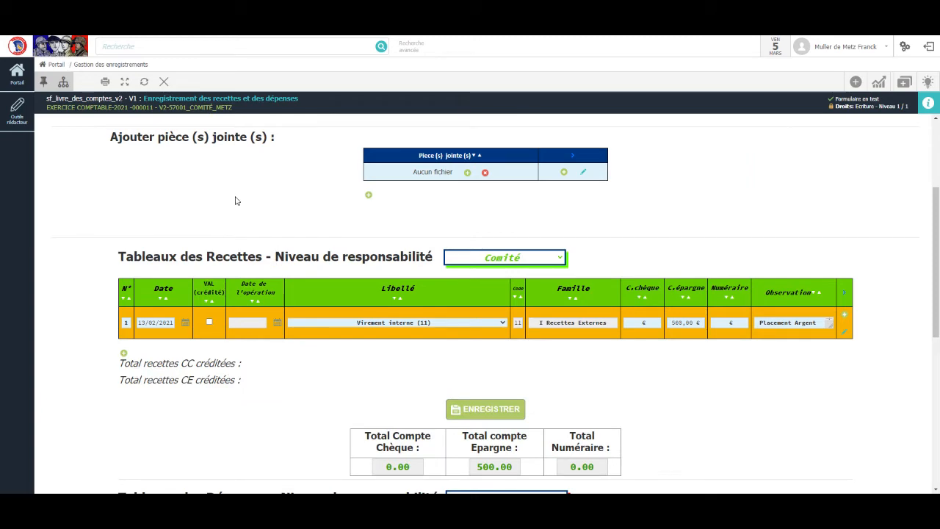
scroll(529, 220, "down", 2)
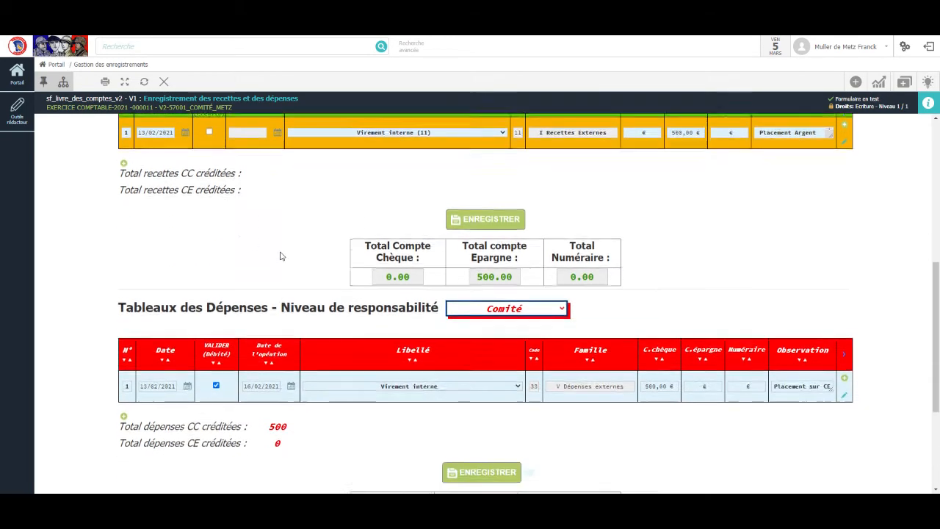
scroll(279, 195, "up", 2)
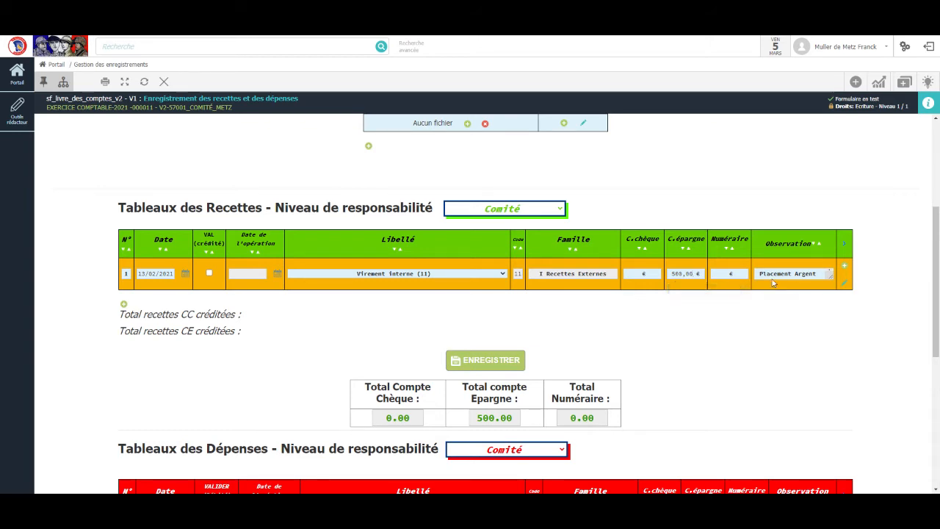
scroll(720, 404, "down", 1)
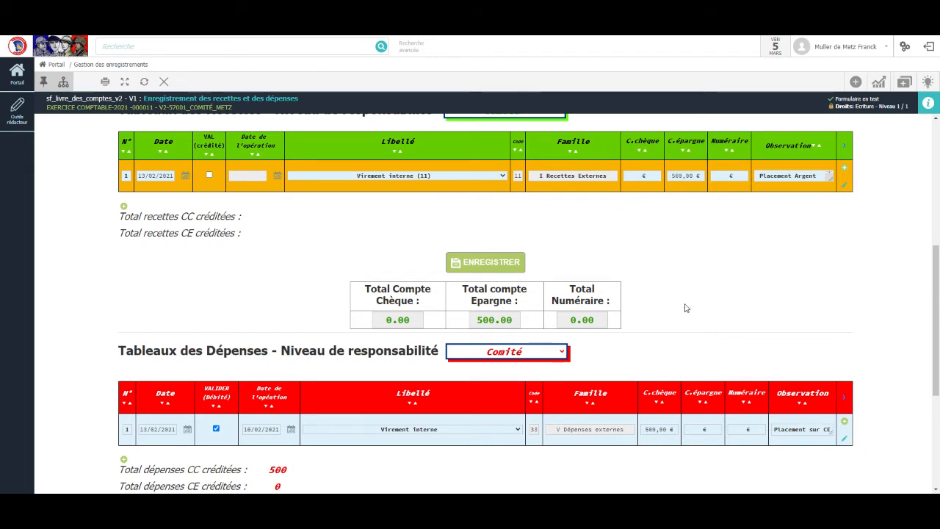
scroll(684, 307, "up", 1)
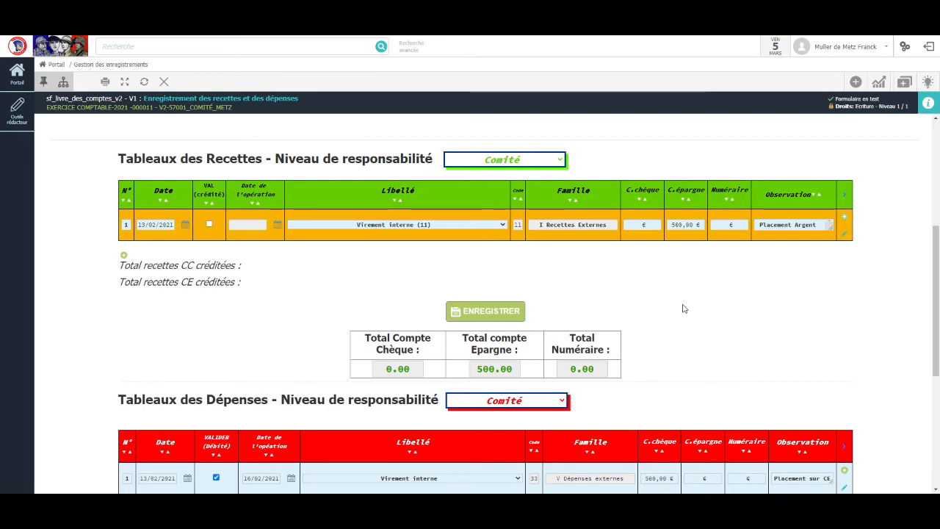
left_click(248, 224)
left_click(247, 225)
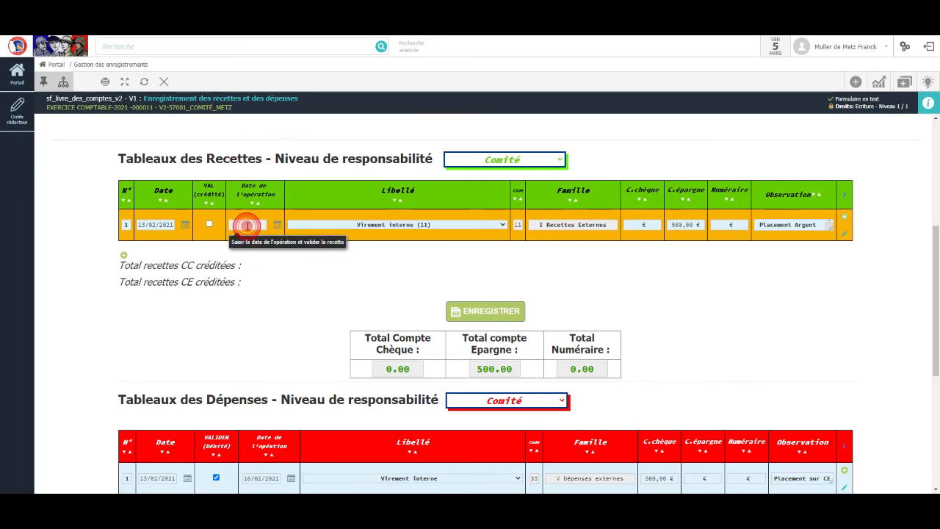
left_click(209, 226)
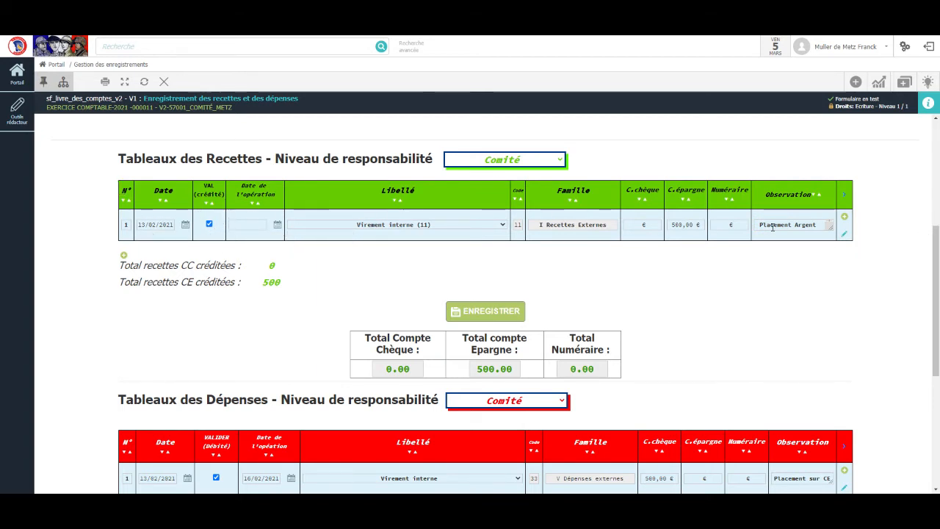
left_click(278, 227)
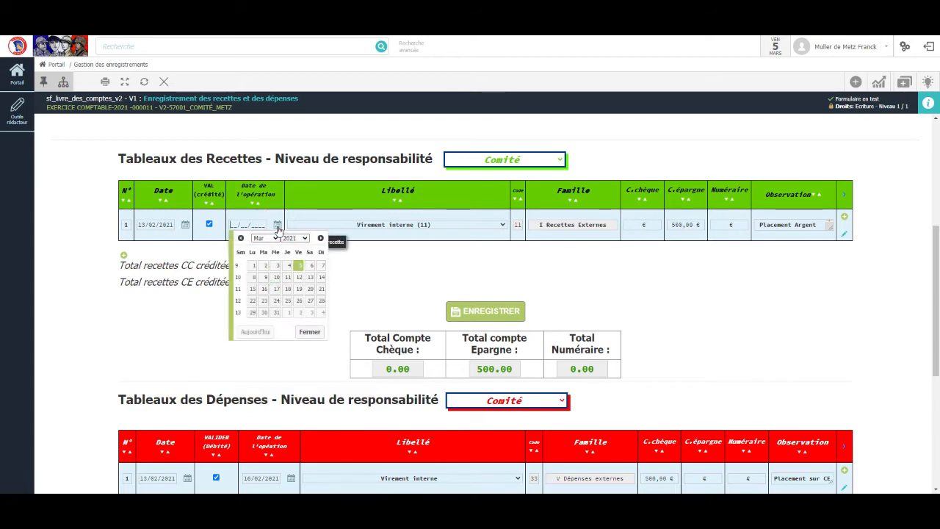
left_click(287, 268)
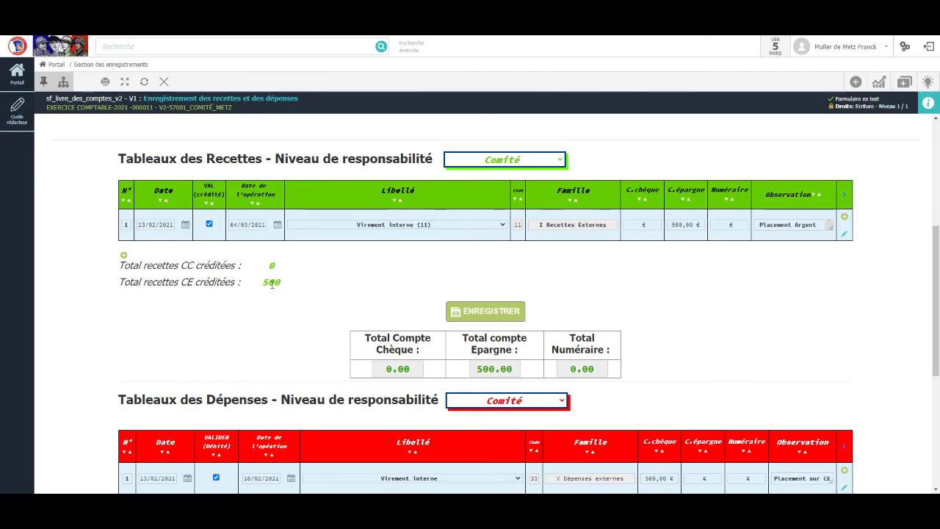
Save the validated receipt record and return to the committee's accounting dashboard through the portal home page
scroll(309, 311, "down", 2)
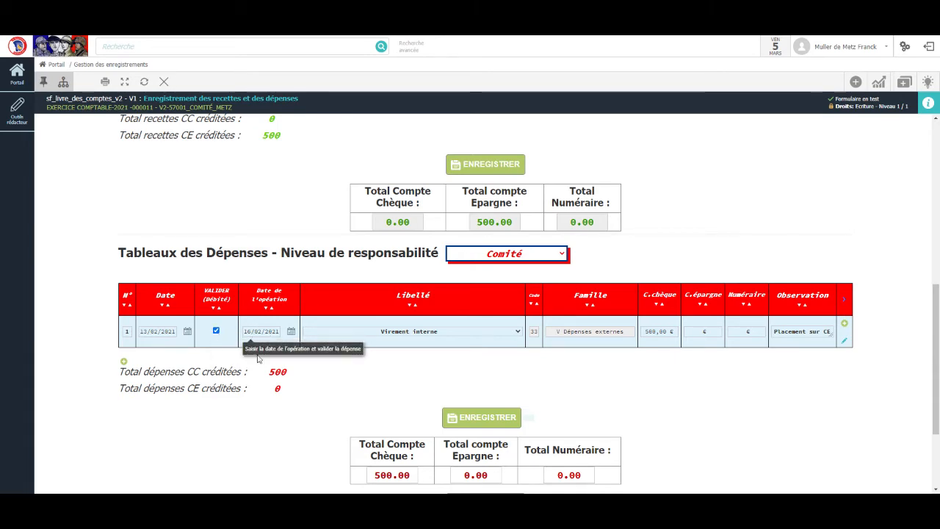
scroll(288, 373, "up", 2)
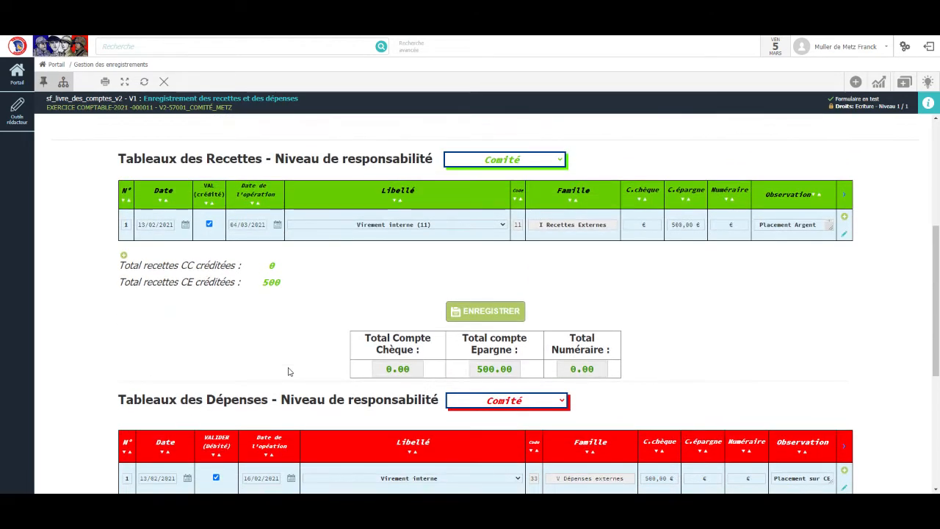
left_click(491, 315)
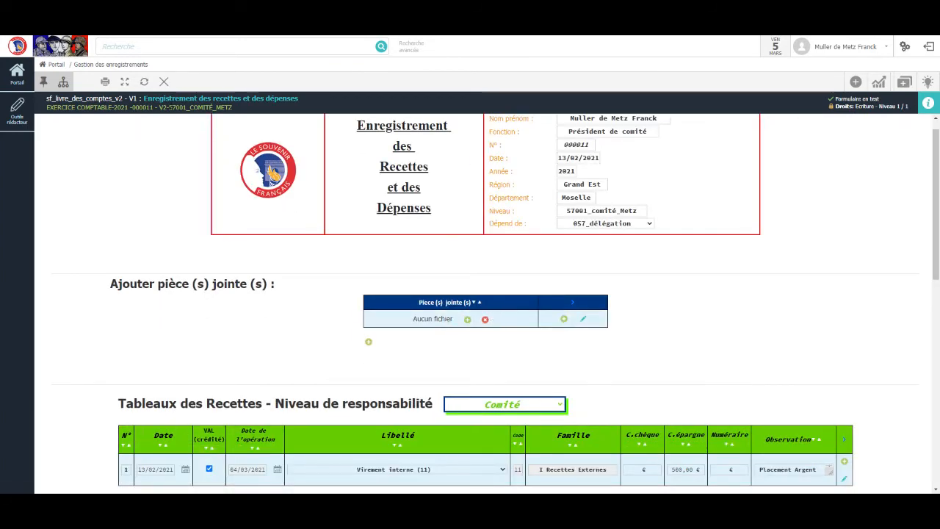
scroll(74, 126, "up", 1)
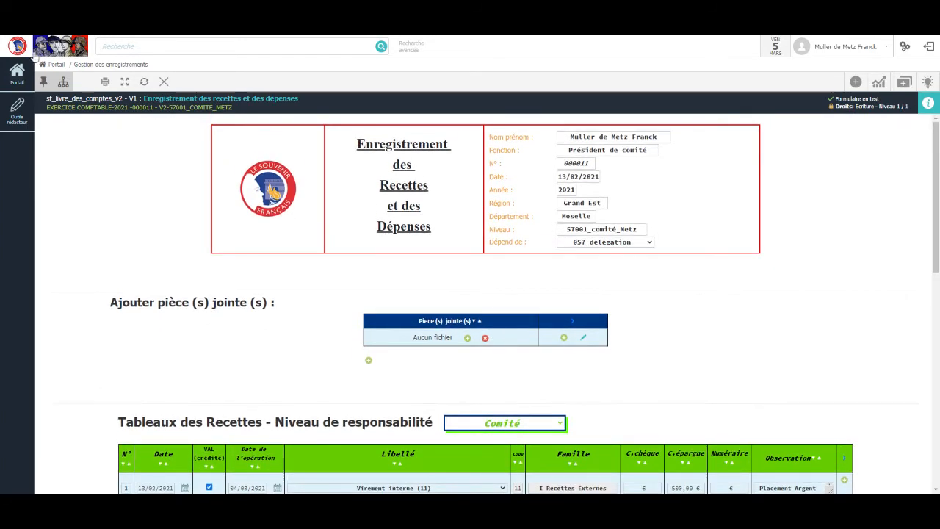
left_click(264, 197)
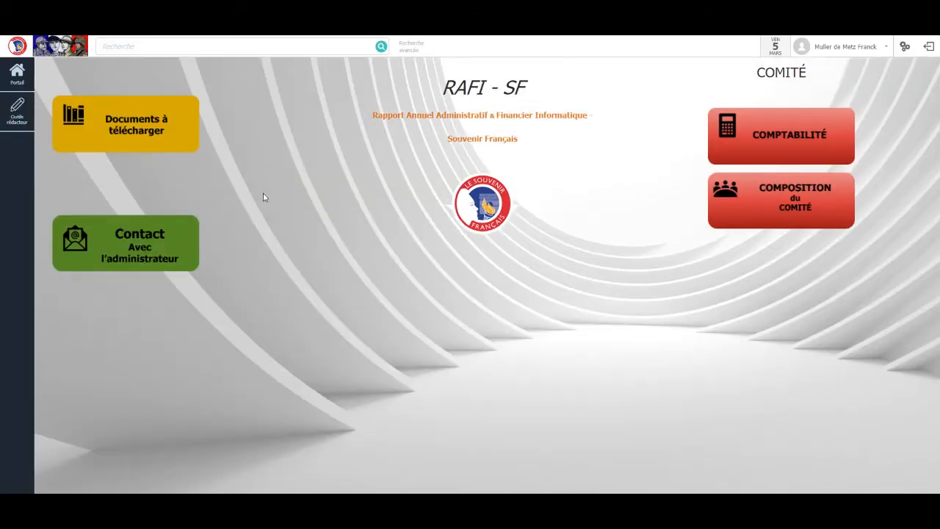
left_click(781, 134)
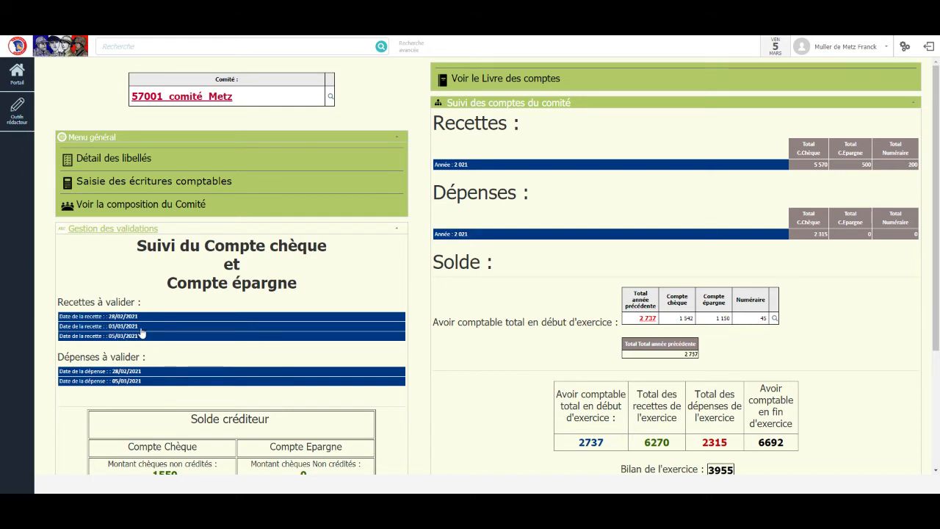
Expand the 2021 receipts through I Recettes Externes to show the 11 - Virement interne entry
left_click(477, 166)
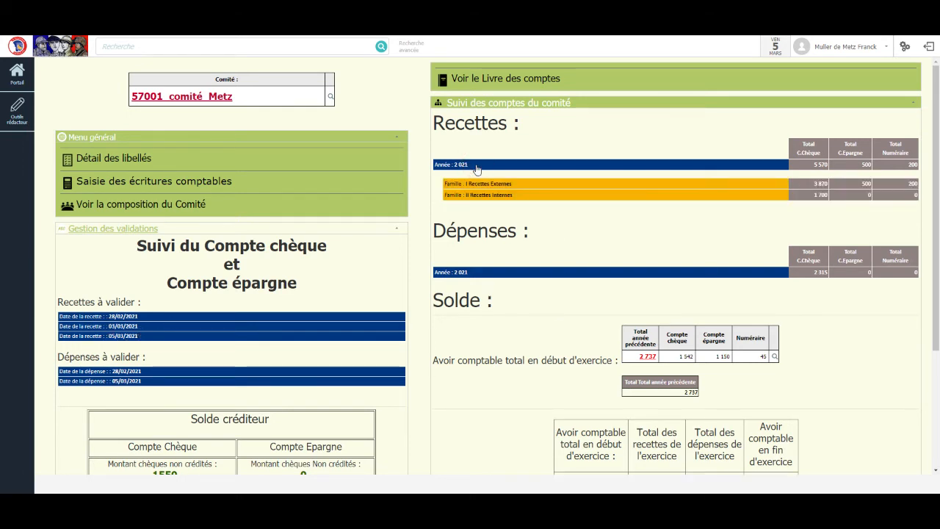
left_click(481, 184)
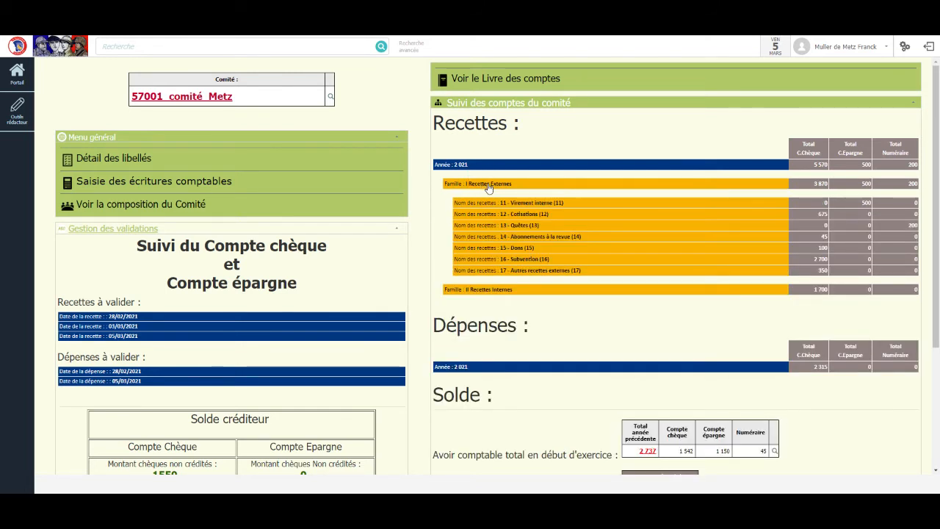
left_click(530, 204)
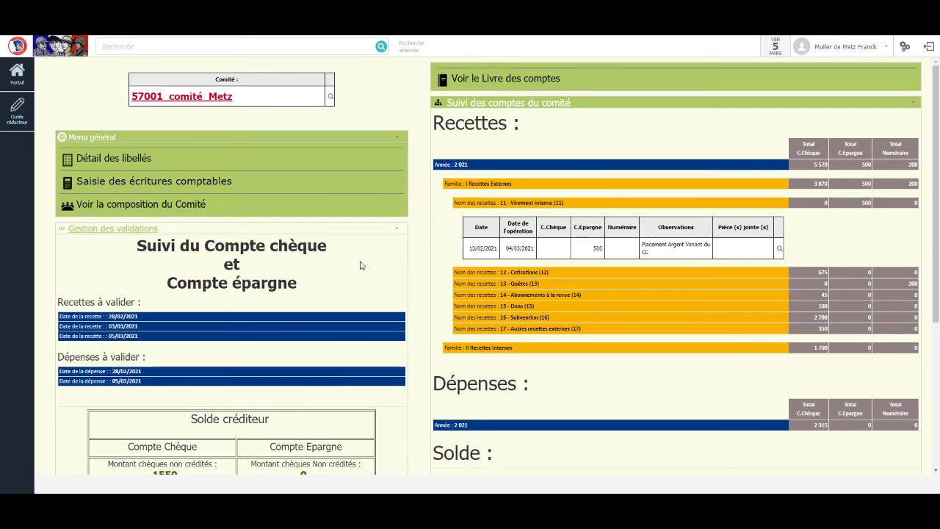
Open the record of the pending expense dated 28/02/2021 for Cartouches Encre
scroll(360, 265, "down", 3)
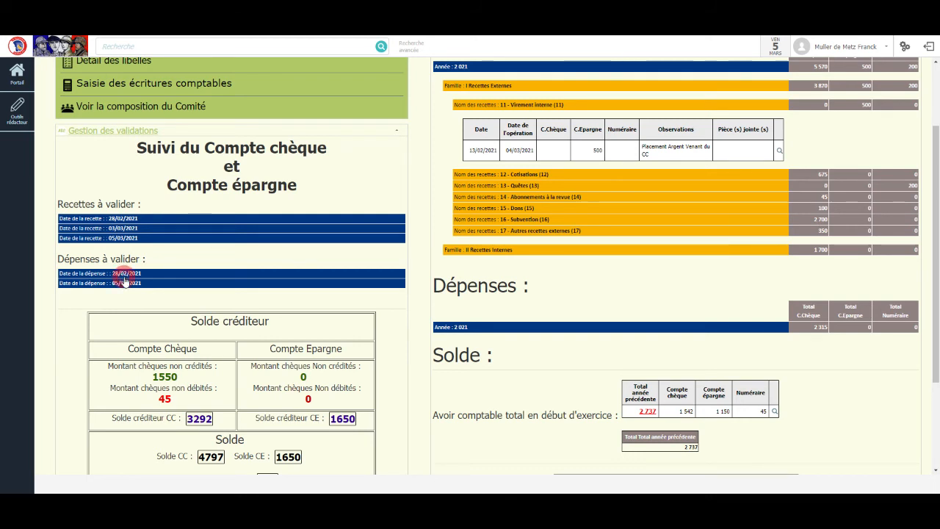
left_click(125, 276)
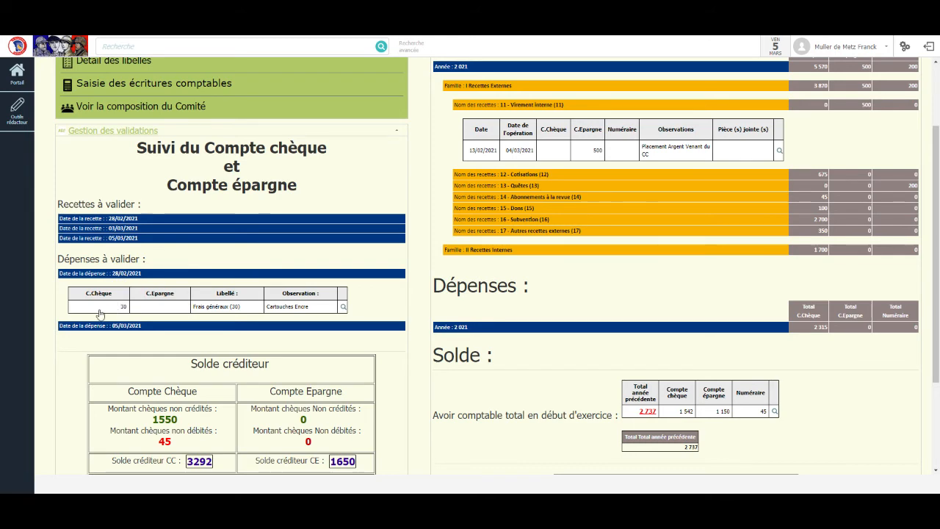
left_click(341, 307)
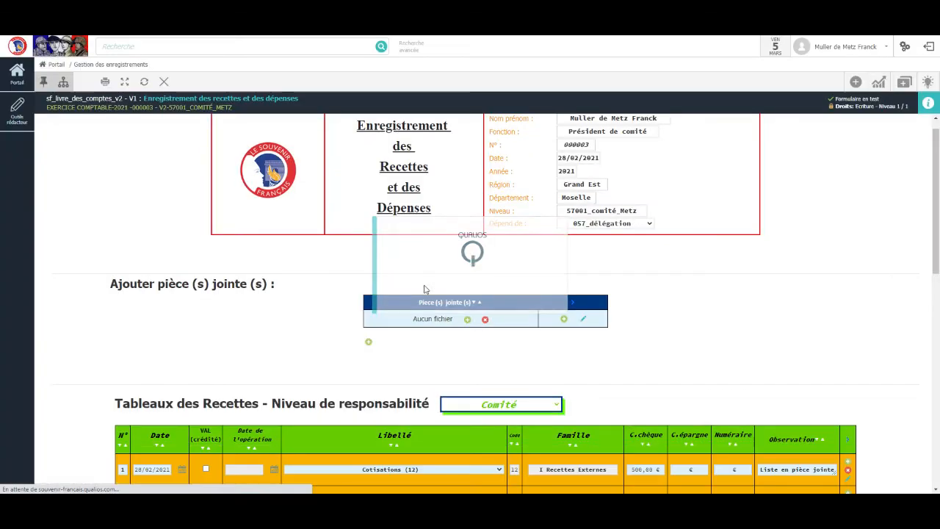
Mark the Frais généraux (30) expense in the Dépenses table as debited, with operation date 28/02/2021
scroll(306, 327, "down", 10)
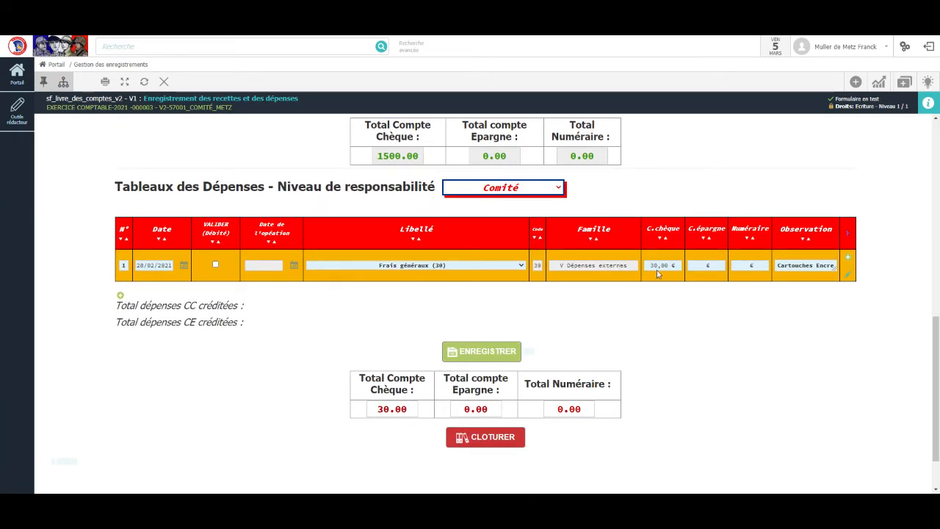
left_click(216, 266)
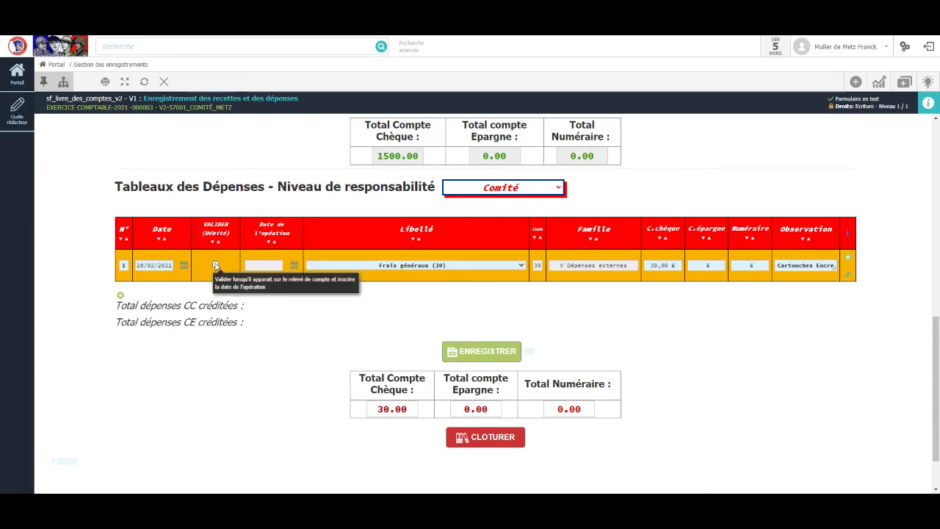
left_click(215, 265)
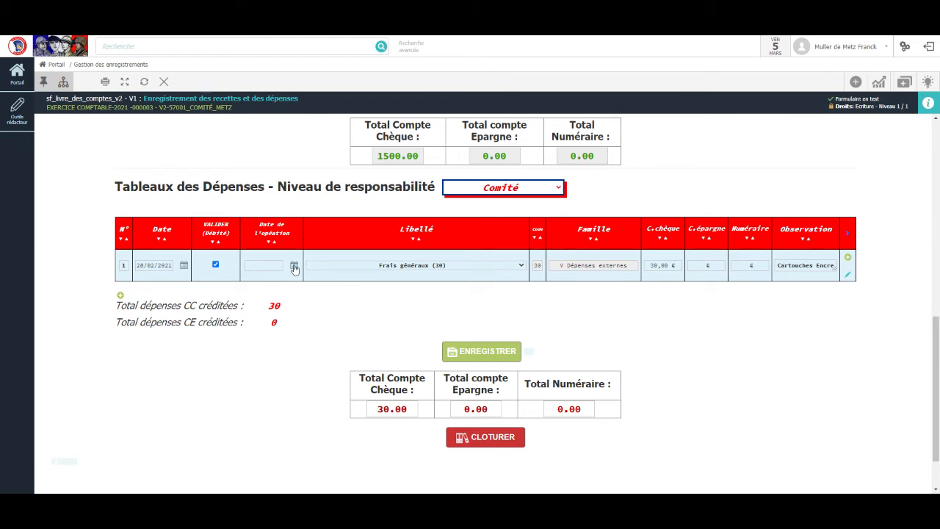
left_click(294, 265)
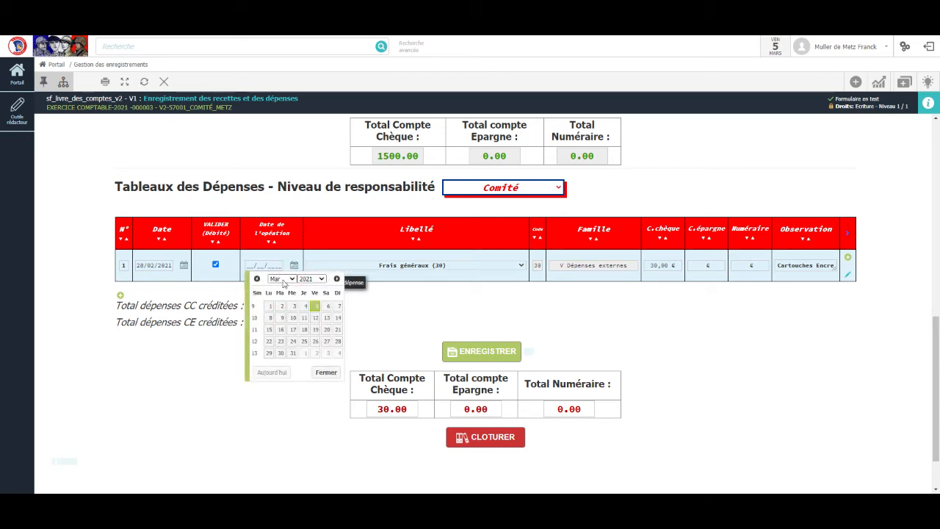
left_click(282, 278)
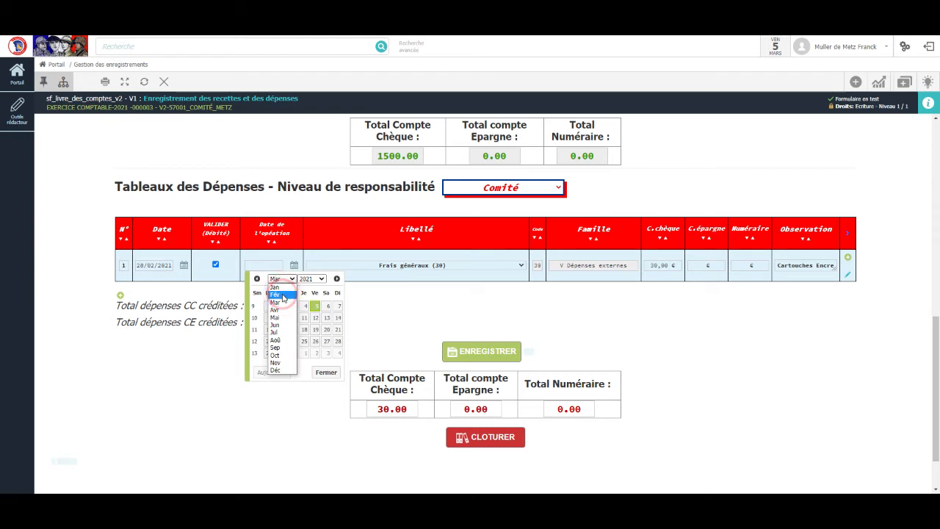
left_click(283, 295)
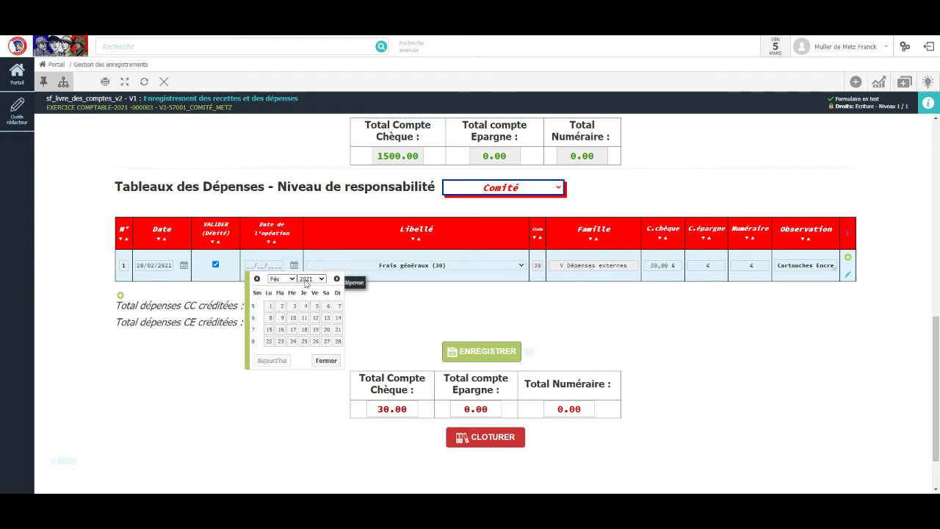
left_click(337, 341)
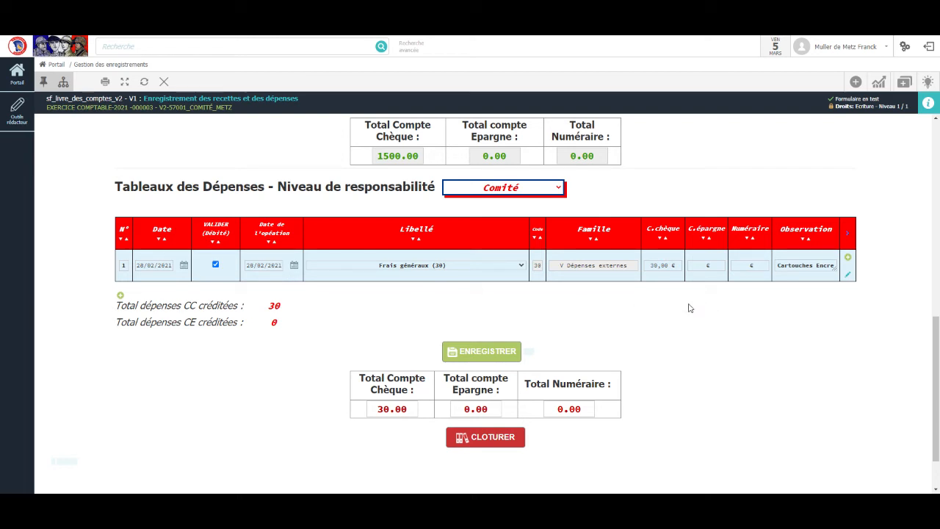
Save the validated expense record and go back to the committee's accounting dashboard
left_click(475, 353)
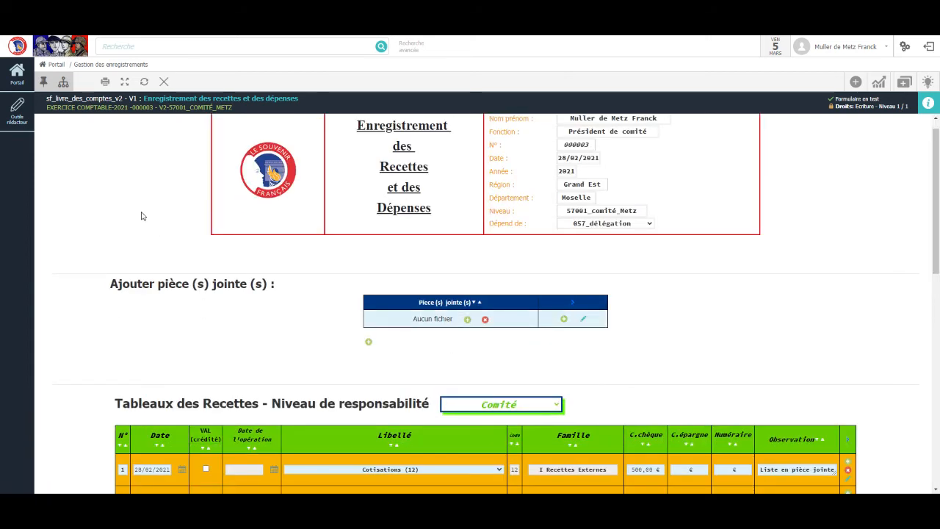
left_click(61, 51)
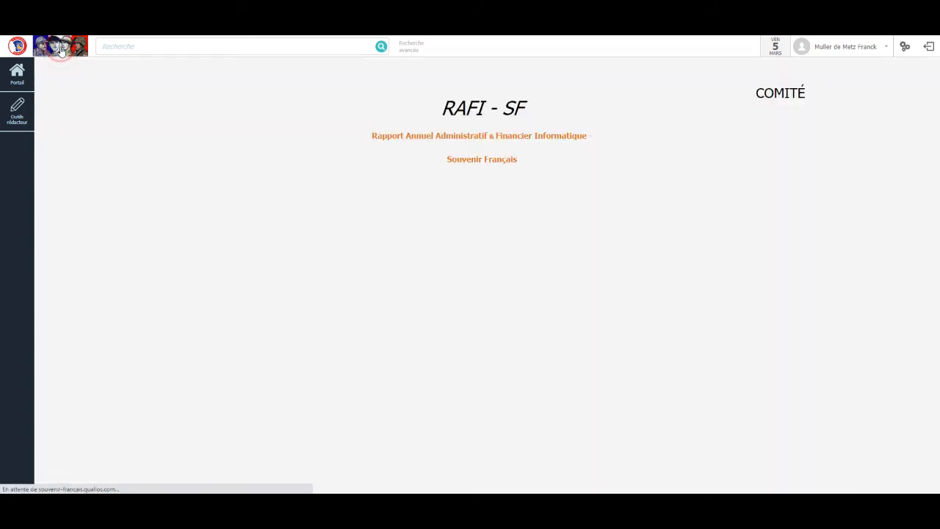
left_click(787, 136)
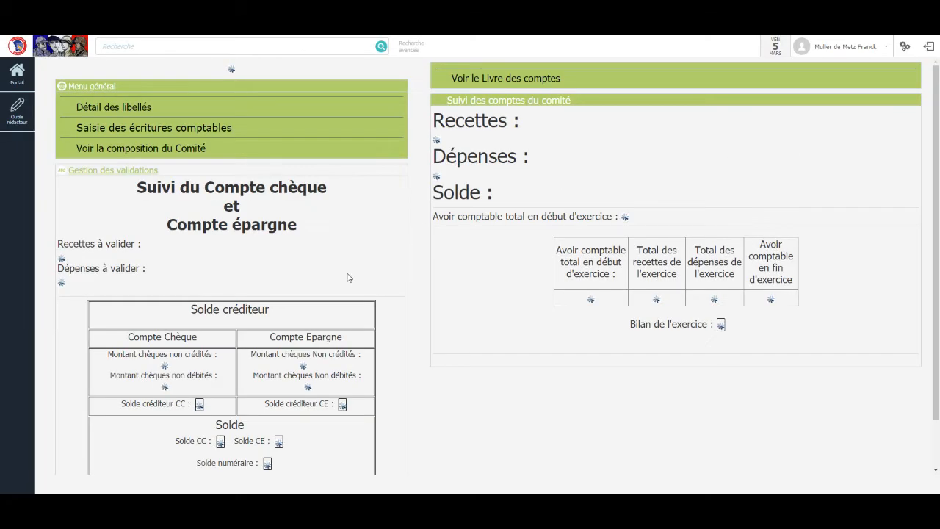
Open the record of the pending expense dated 05/03/2021 for Stylos
scroll(122, 285, "down", 2)
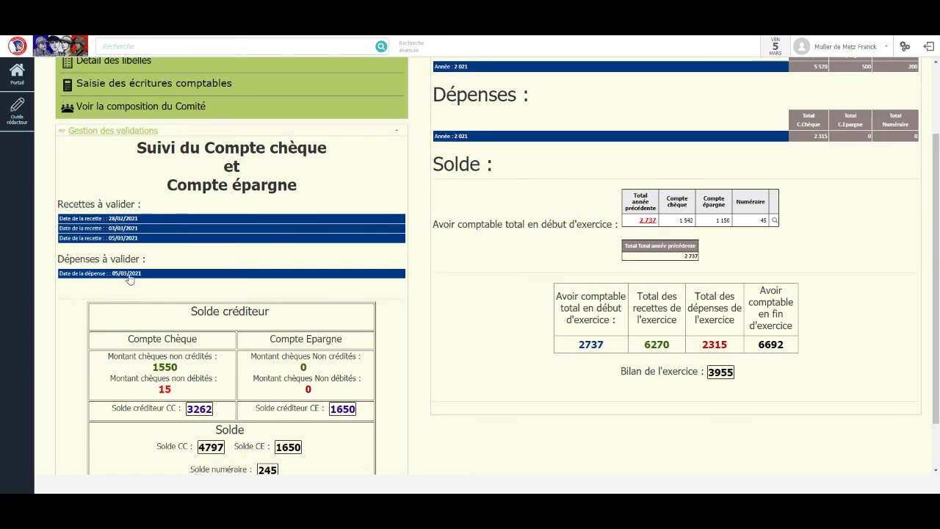
scroll(132, 317, "down", 1)
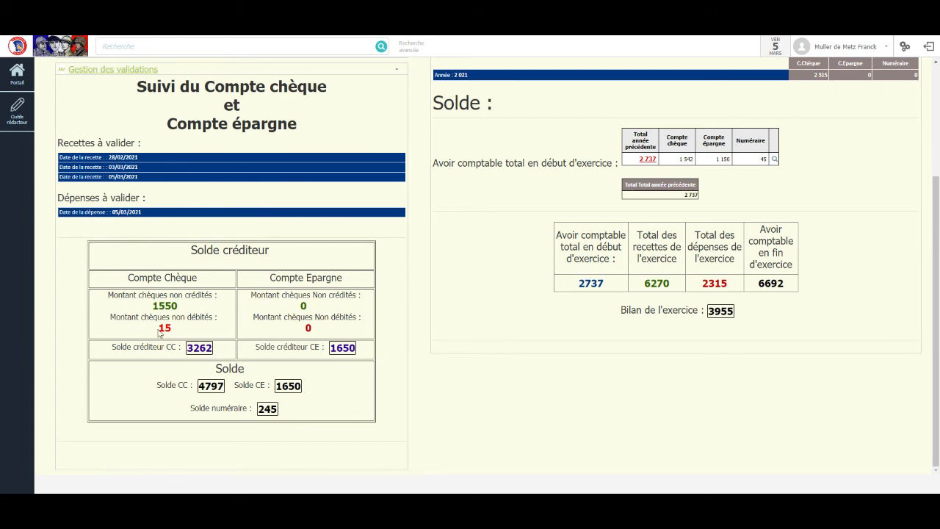
left_click(114, 211)
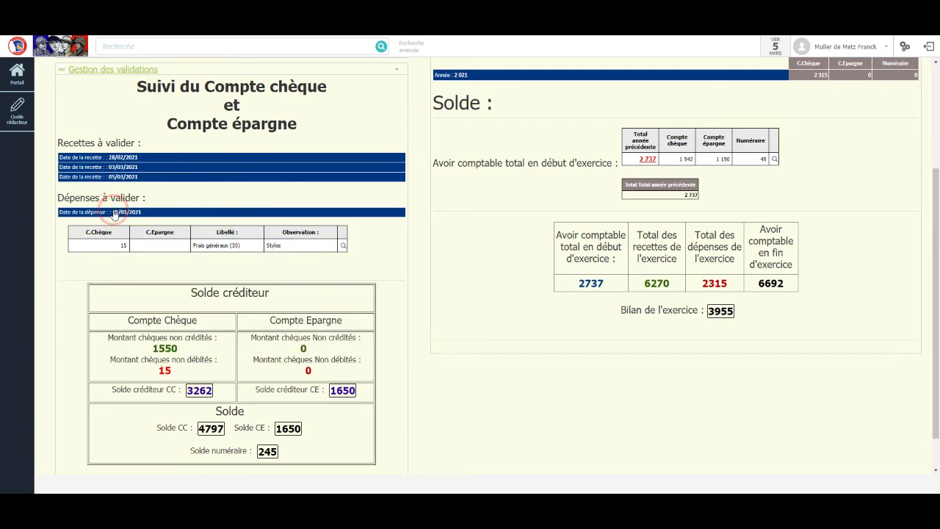
left_click(342, 245)
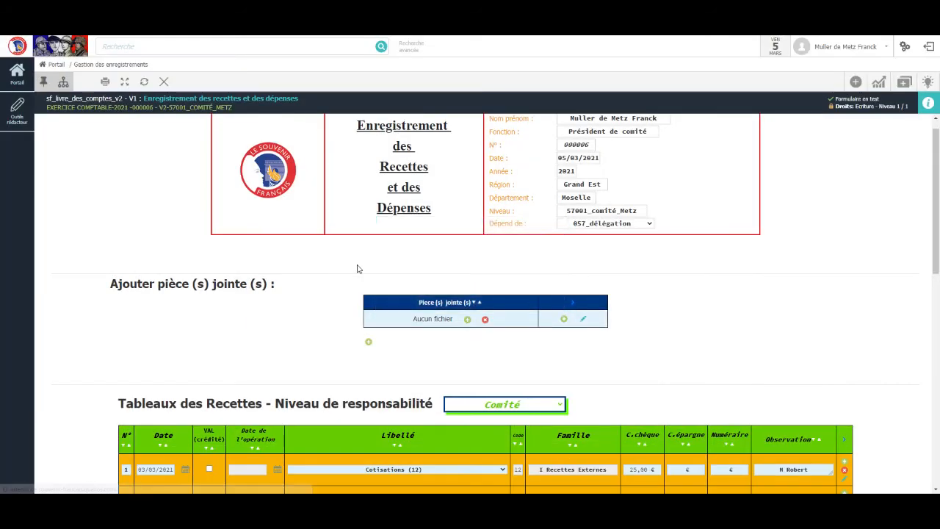
Mark the Frais généraux (30) expense for Stylos in the Dépenses table as debited, with operation date 05/03/2021
scroll(340, 286, "down", 3)
scroll(340, 288, "down", 3)
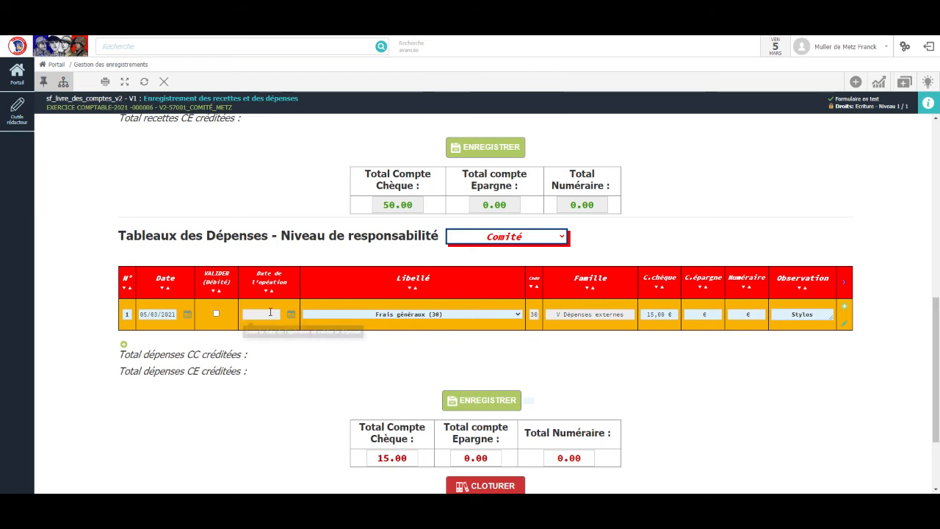
left_click(217, 314)
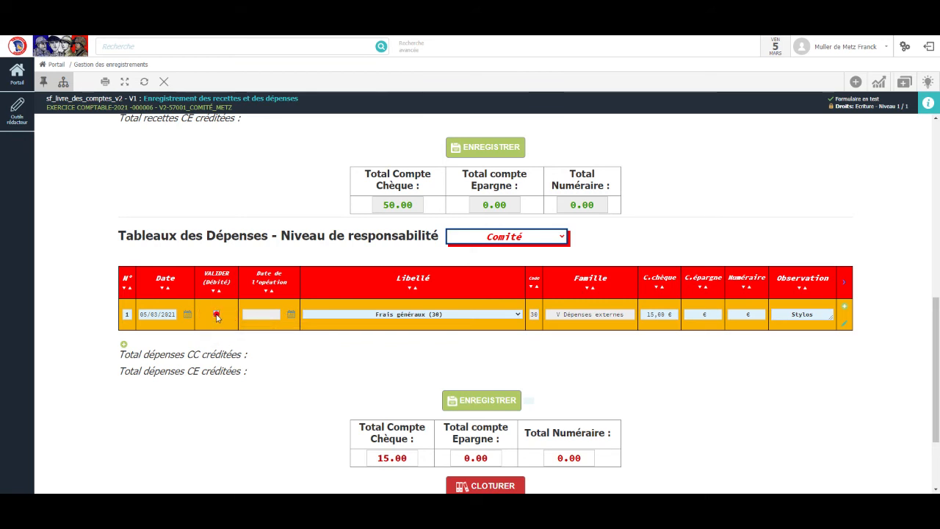
left_click(216, 315)
left_click(217, 315)
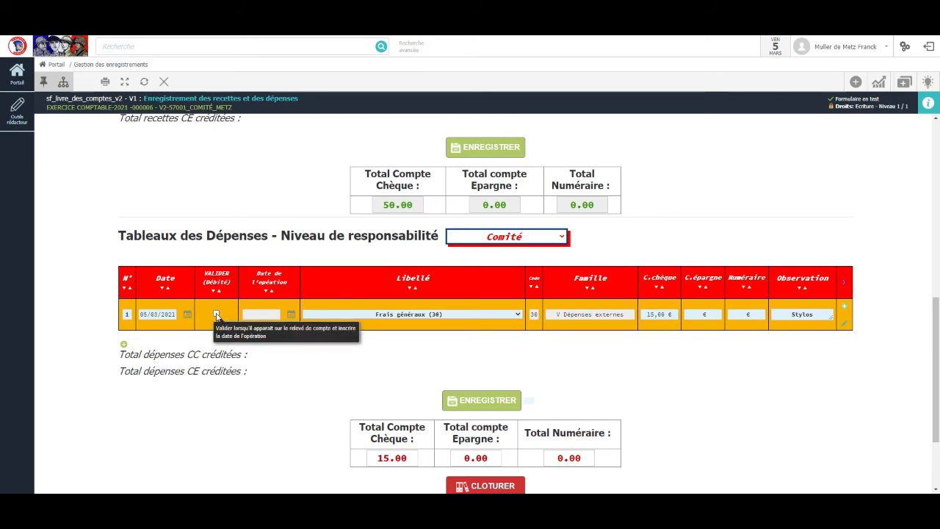
left_click(216, 315)
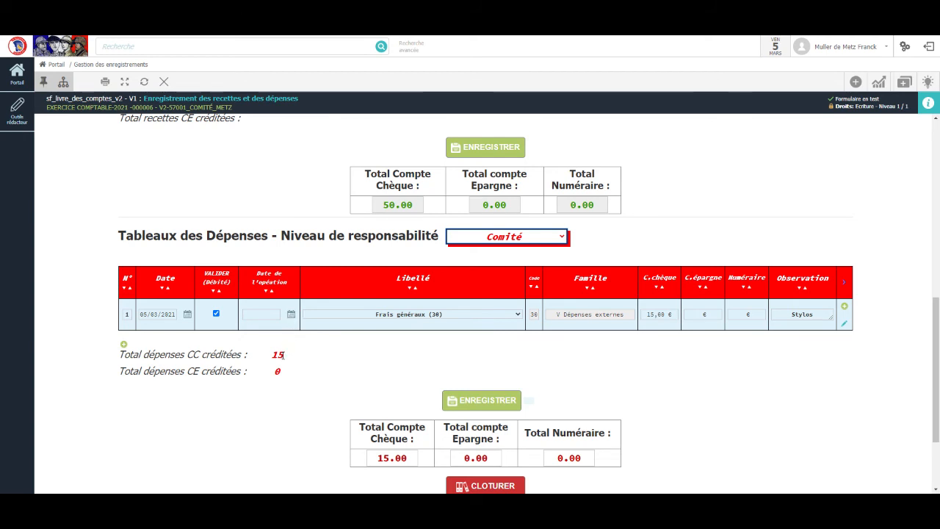
left_click(291, 315)
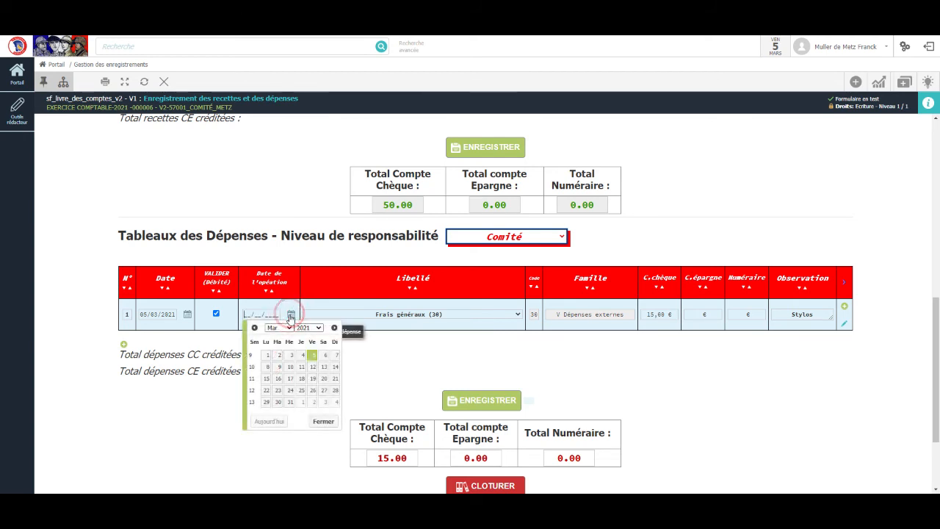
left_click(312, 355)
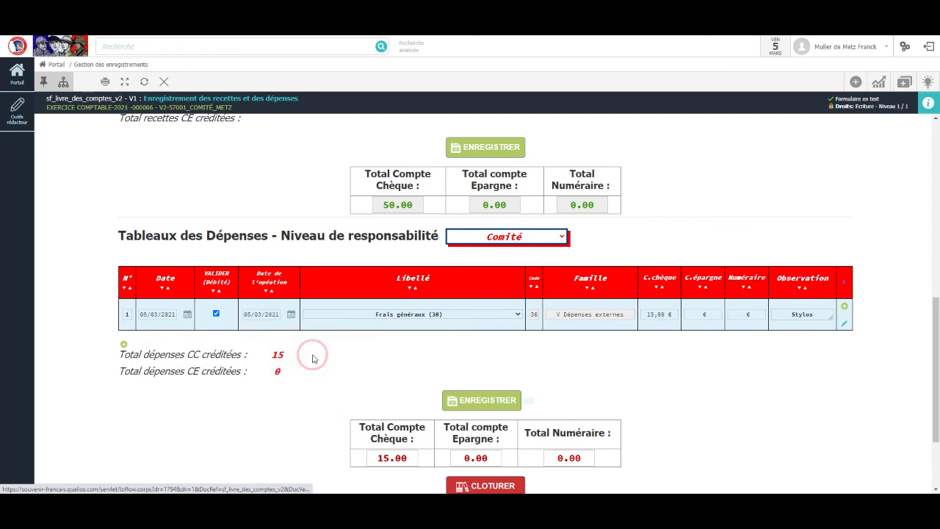
Save the validated Stylos expense record and reopen the committee's accounting dashboard
left_click(481, 401)
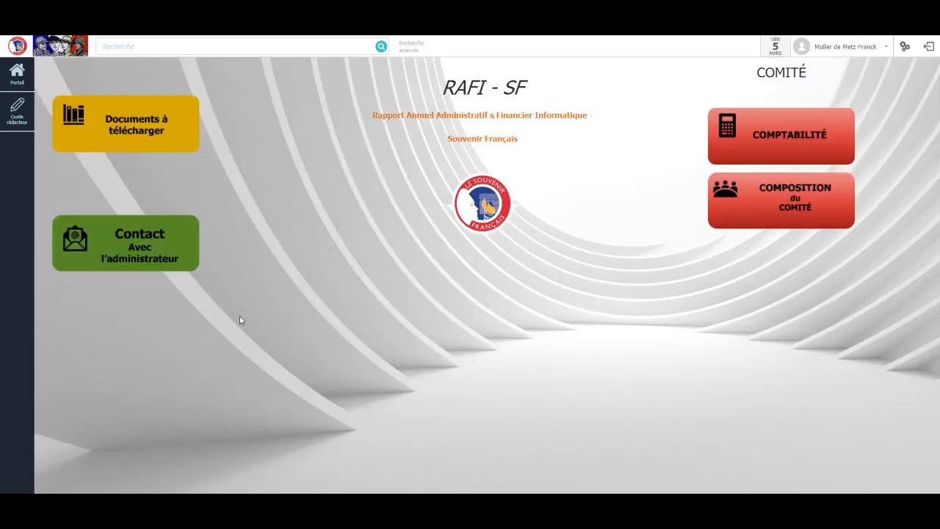
left_click(806, 132)
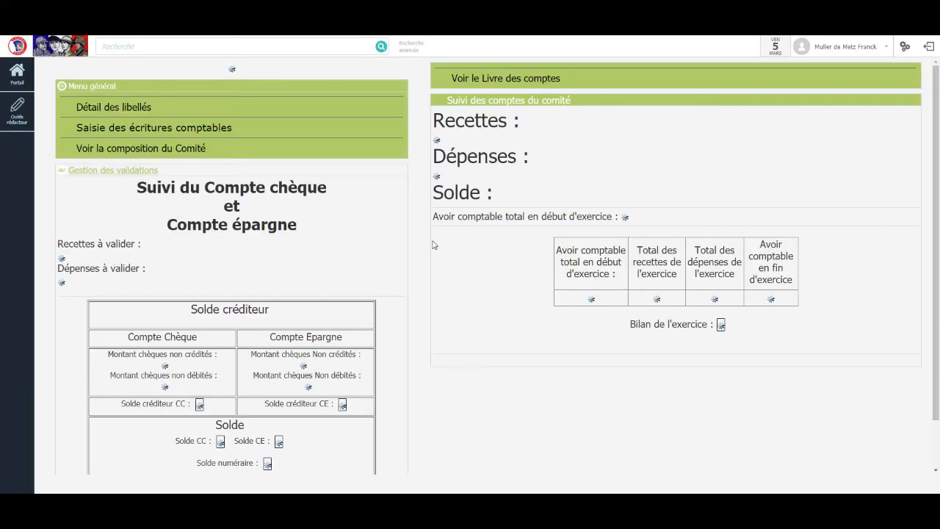
Check the pending validations and the cheque and savings account balances on the dashboard, and return to the portal home page
scroll(327, 313, "down", 2)
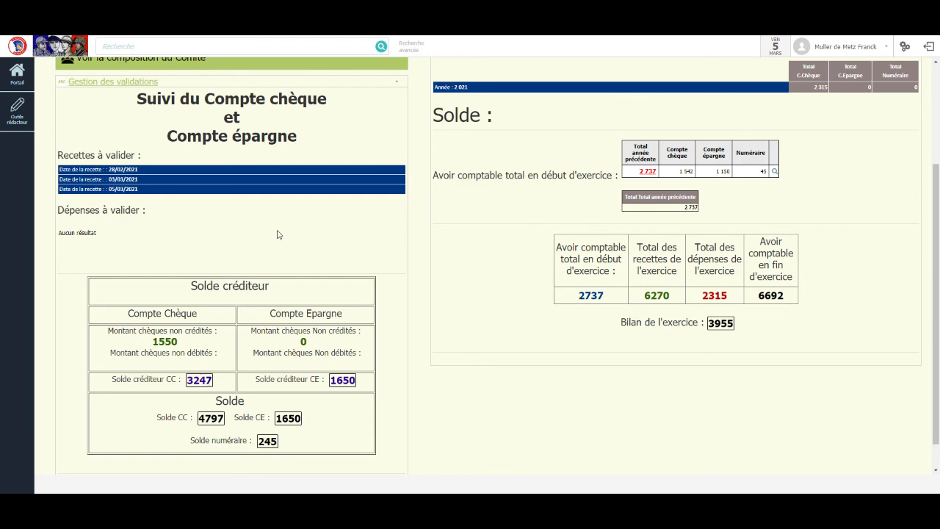
scroll(278, 234, "up", 2)
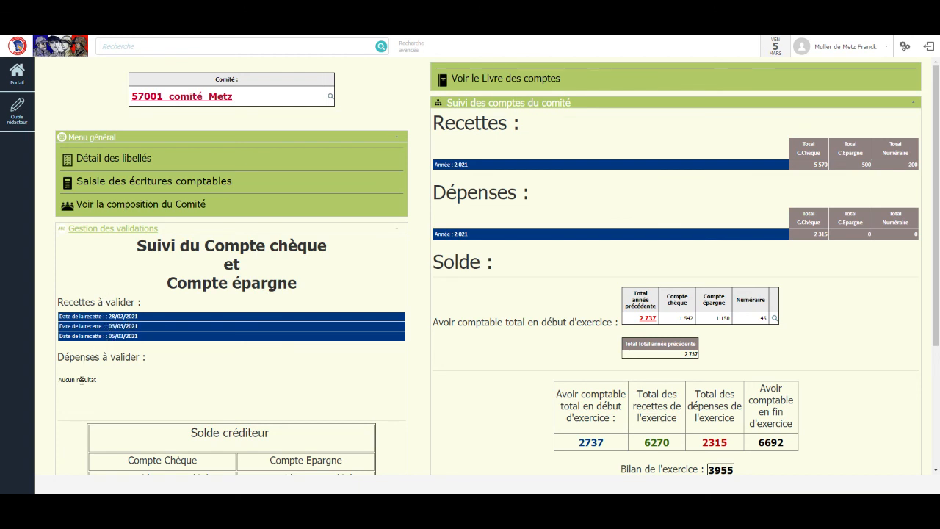
scroll(81, 379, "down", 2)
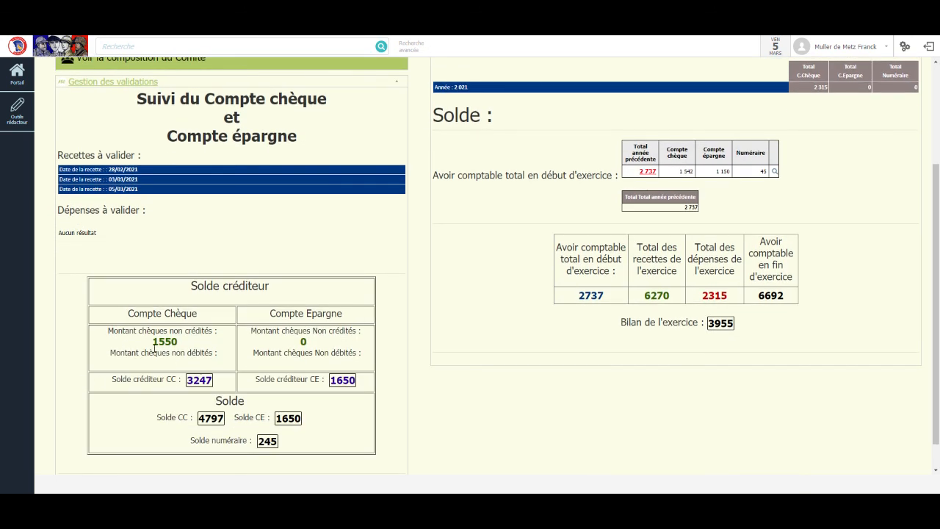
scroll(136, 313, "up", 2)
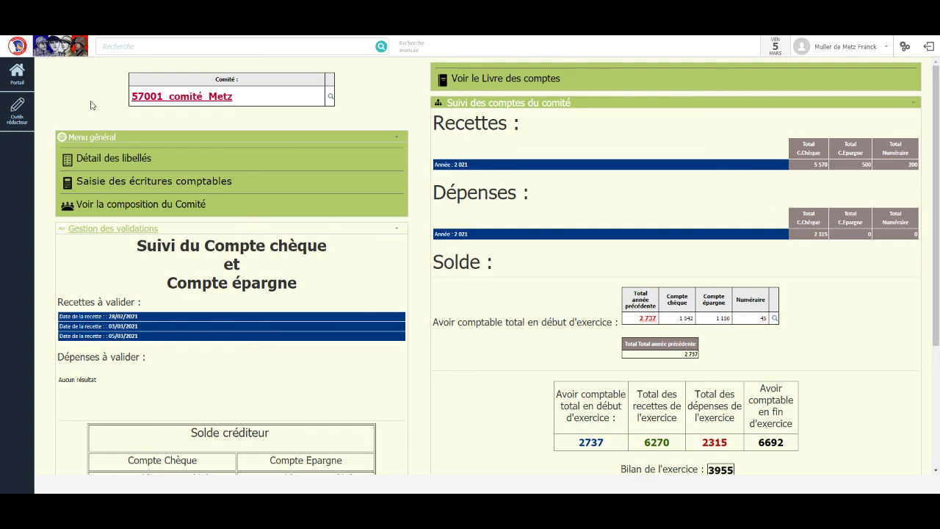
left_click(76, 48)
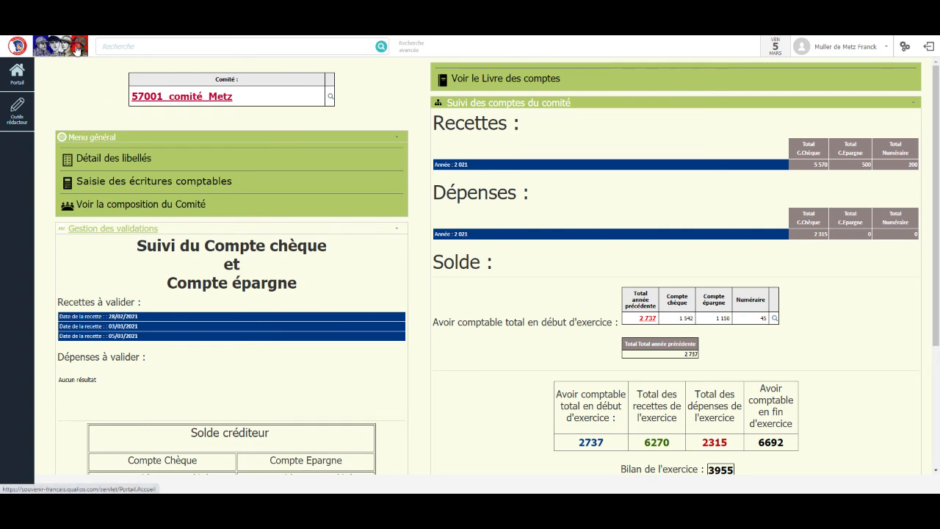